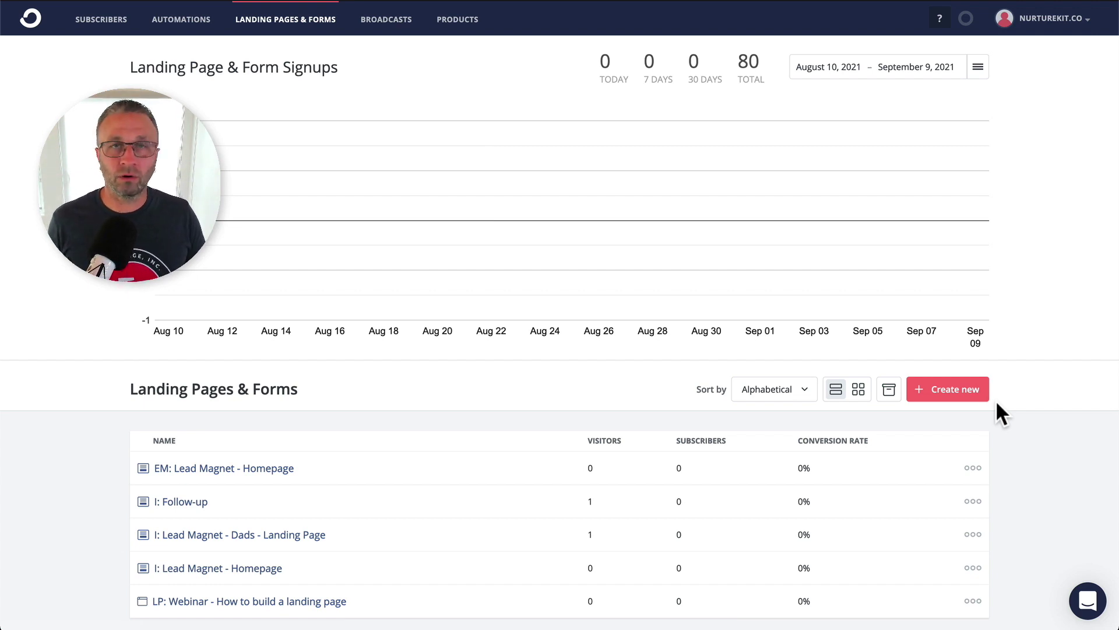
Step: Create a new inline form based on the Clare template
{"action": "left_click", "coordinate": [934, 390]}
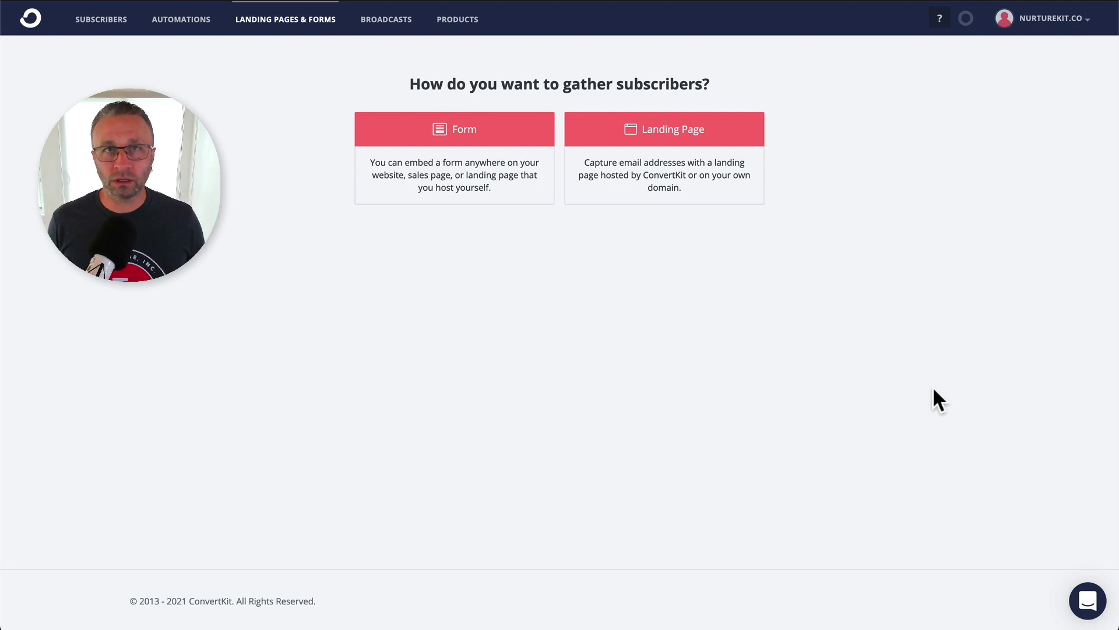
{"action": "left_click", "coordinate": [426, 169]}
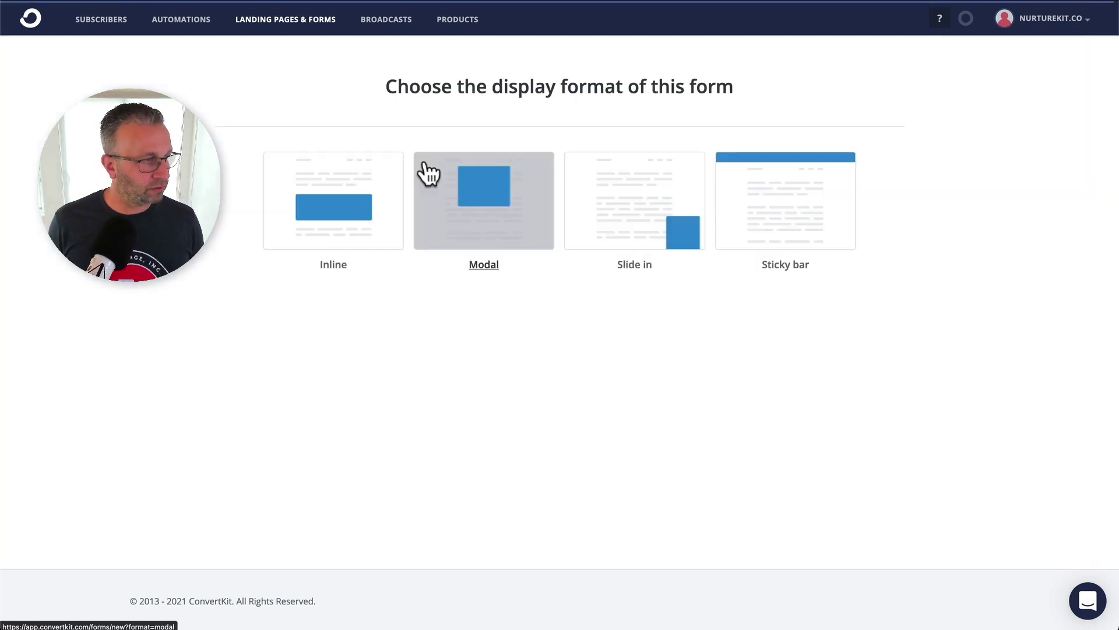
{"action": "left_click", "coordinate": [328, 201]}
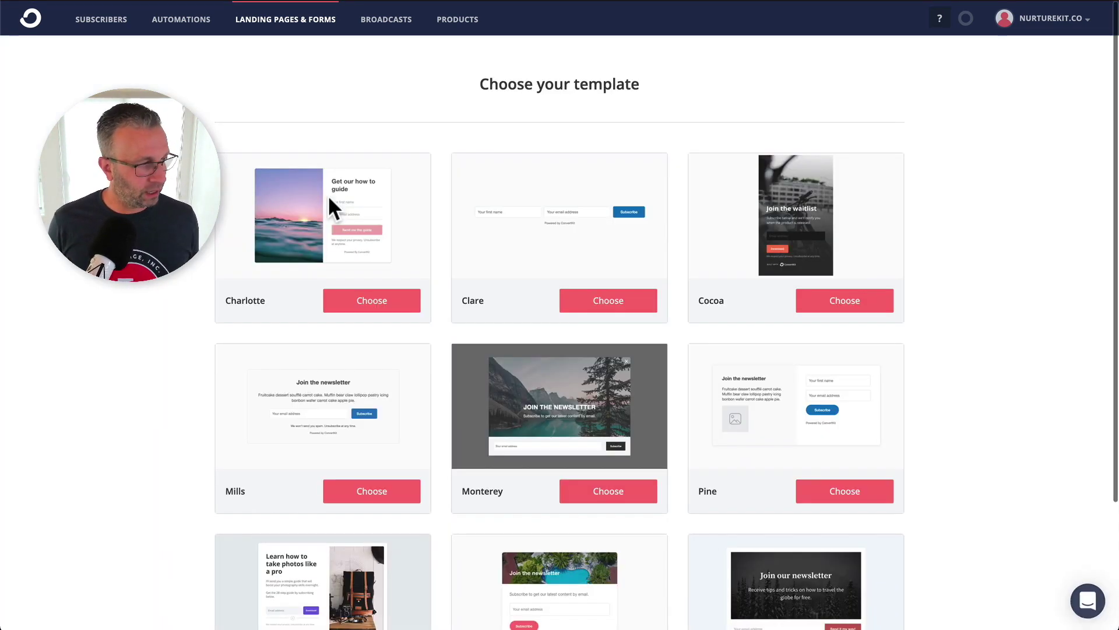
{"action": "left_click", "coordinate": [595, 298]}
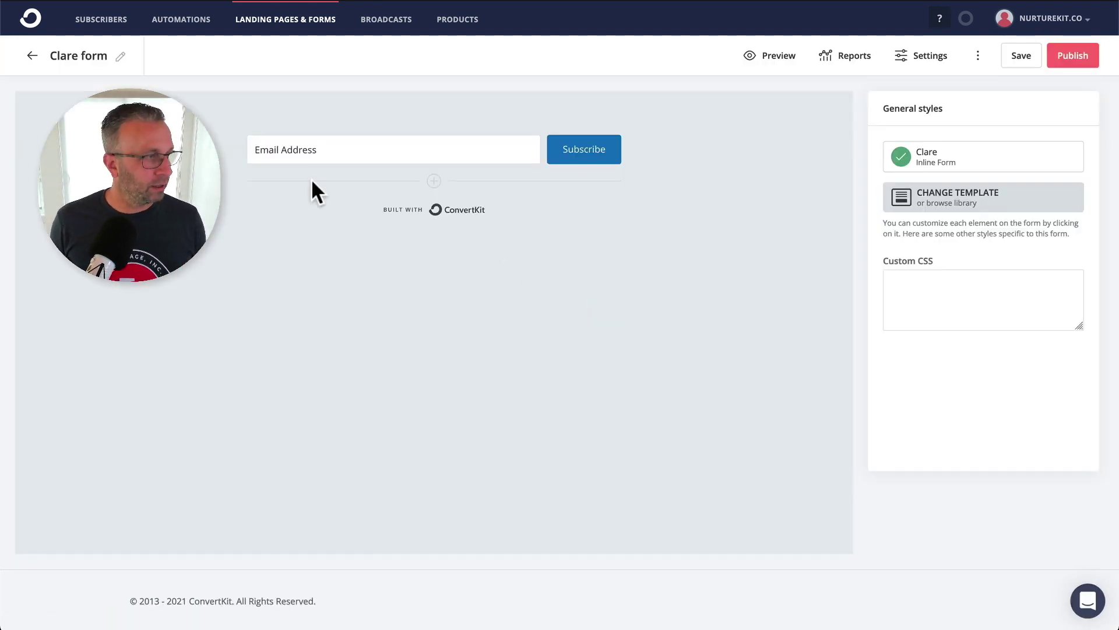
Step: Rename the form to 'H: Coaching Session'
{"action": "triple_click", "coordinate": [80, 56]}
{"action": "type", "text": "H: "}
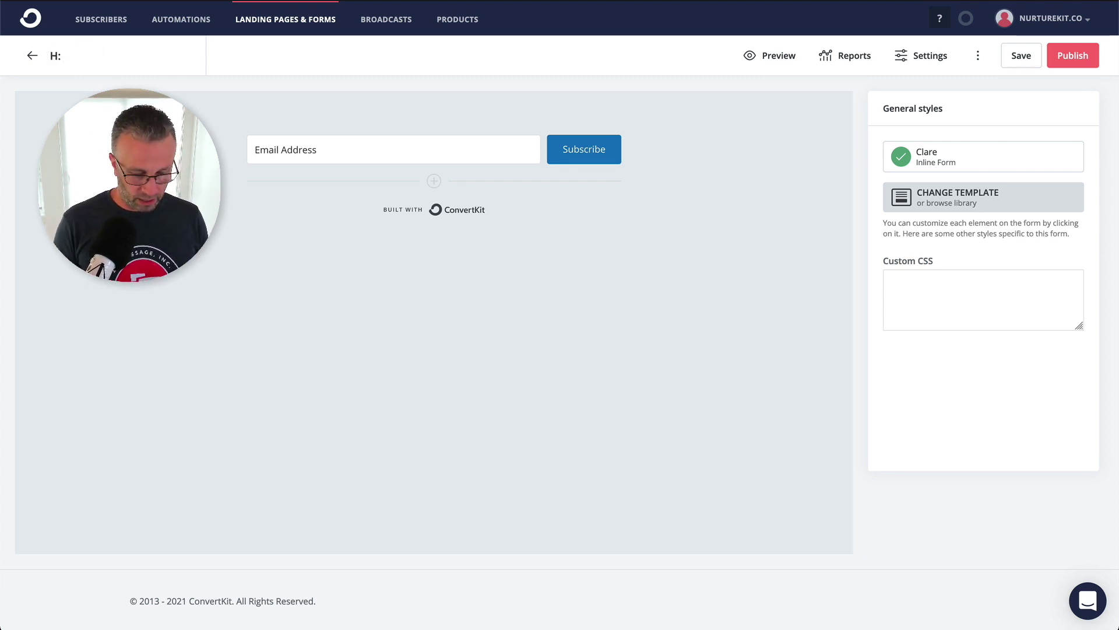
{"action": "type", "text": "Coac"}
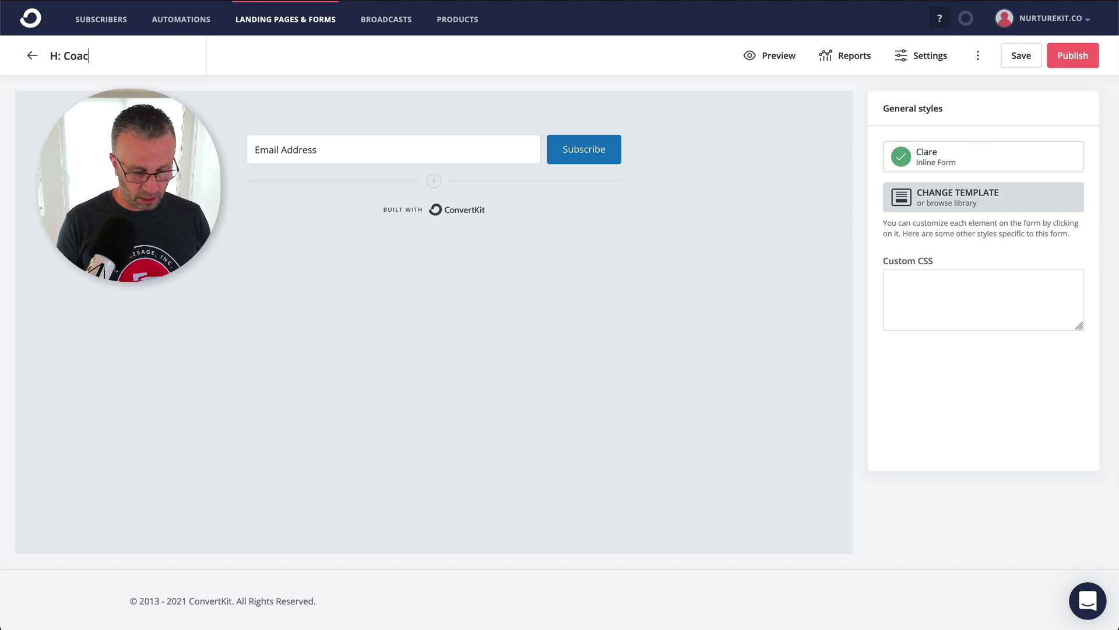
{"action": "type", "text": "hing Session"}
{"action": "key", "text": "Return"}
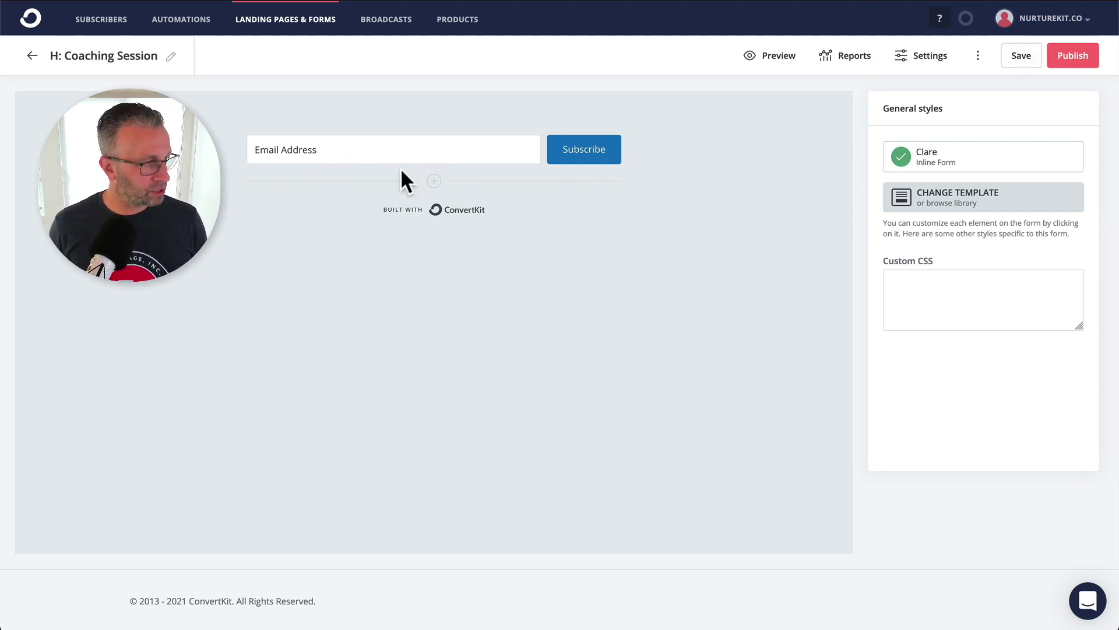
Step: Add a First Name custom field to the form
{"action": "left_click", "coordinate": [433, 180]}
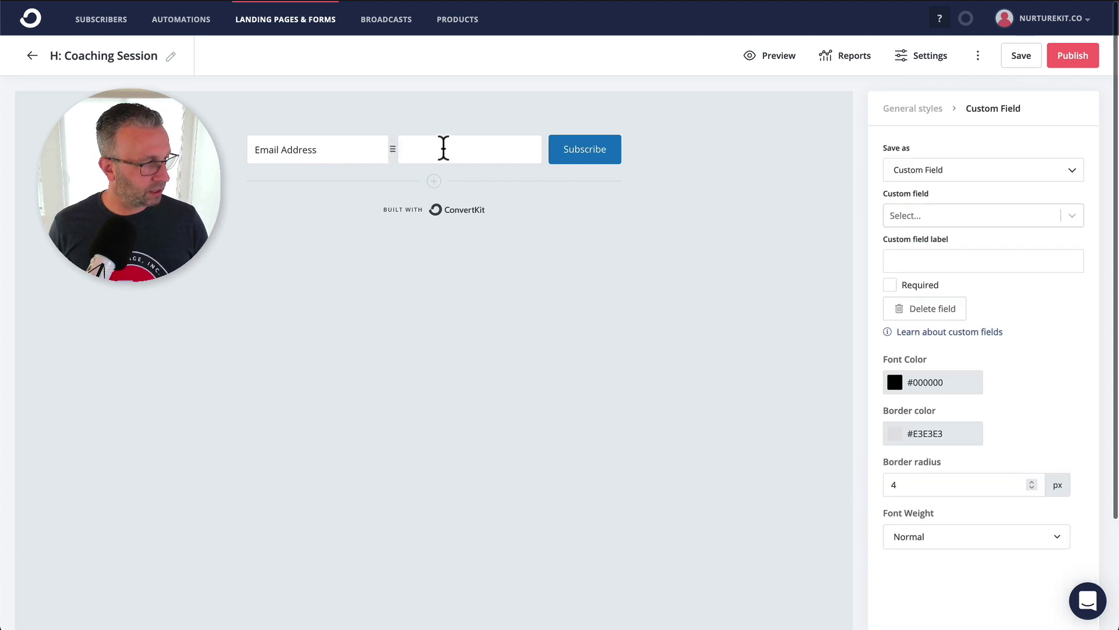
{"action": "left_click", "coordinate": [954, 217]}
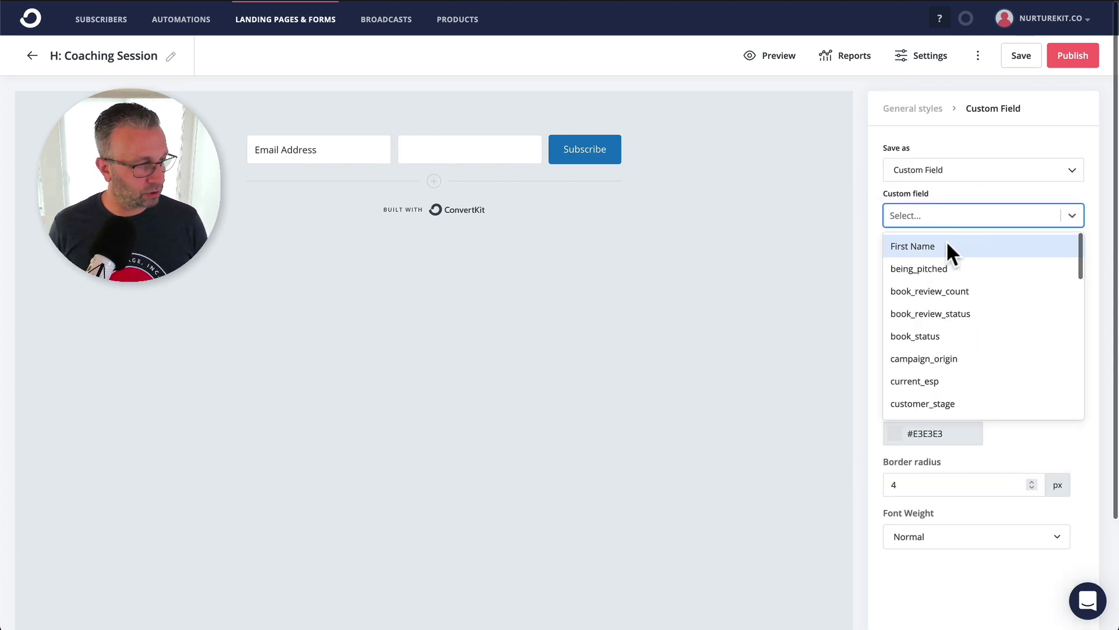
{"action": "left_click", "coordinate": [947, 244]}
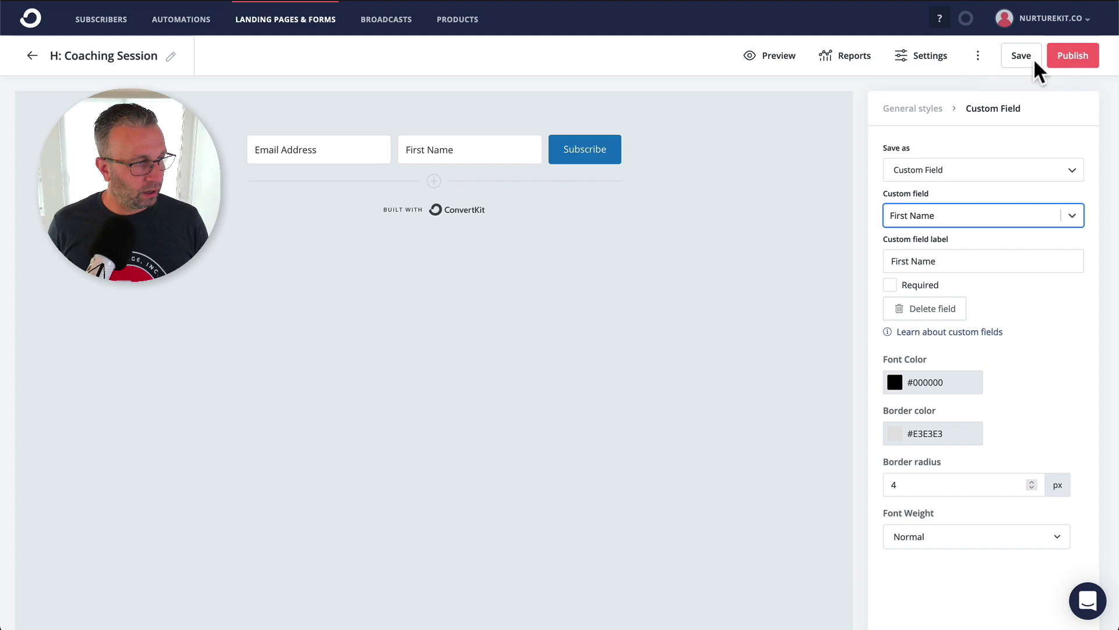
Step: Disable the form's incentive email in Settings and save the form
{"action": "left_click", "coordinate": [926, 56]}
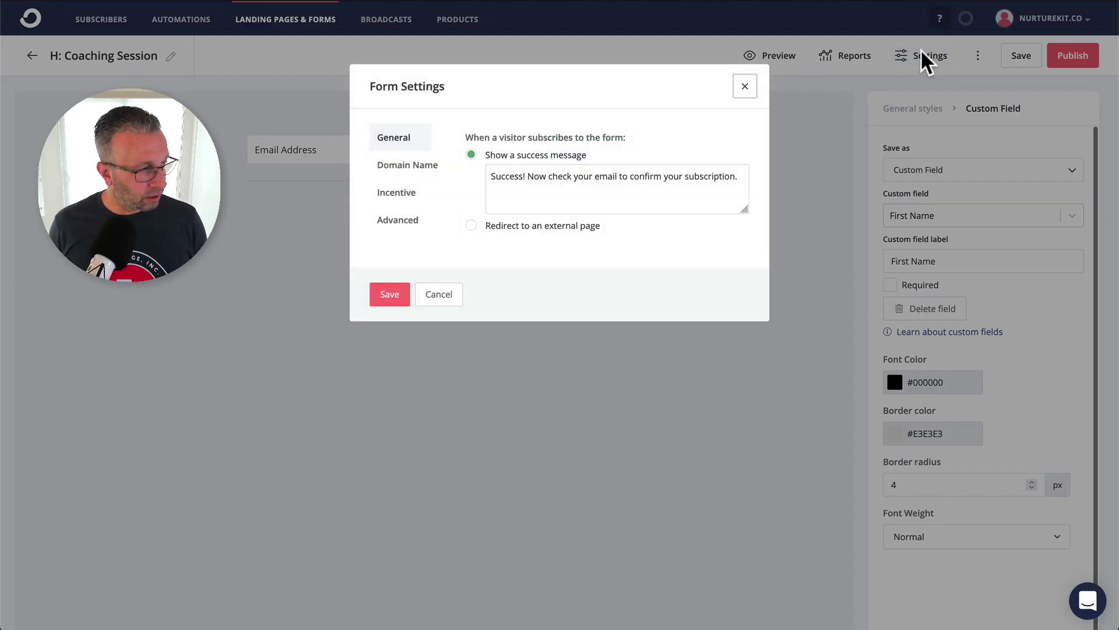
{"action": "left_click", "coordinate": [428, 175]}
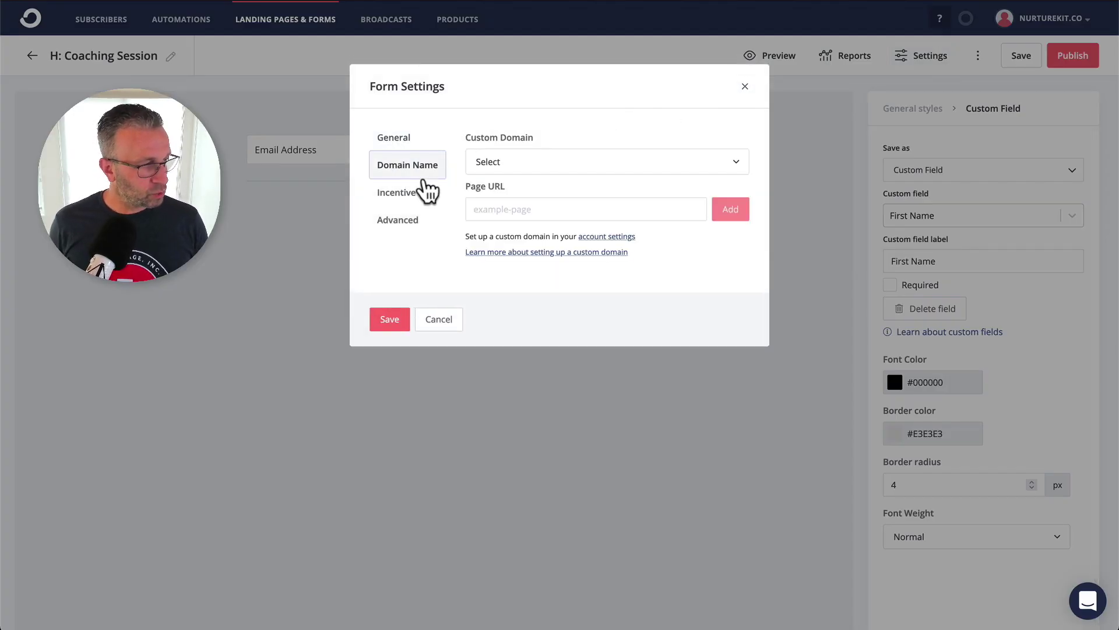
{"action": "left_click", "coordinate": [422, 194]}
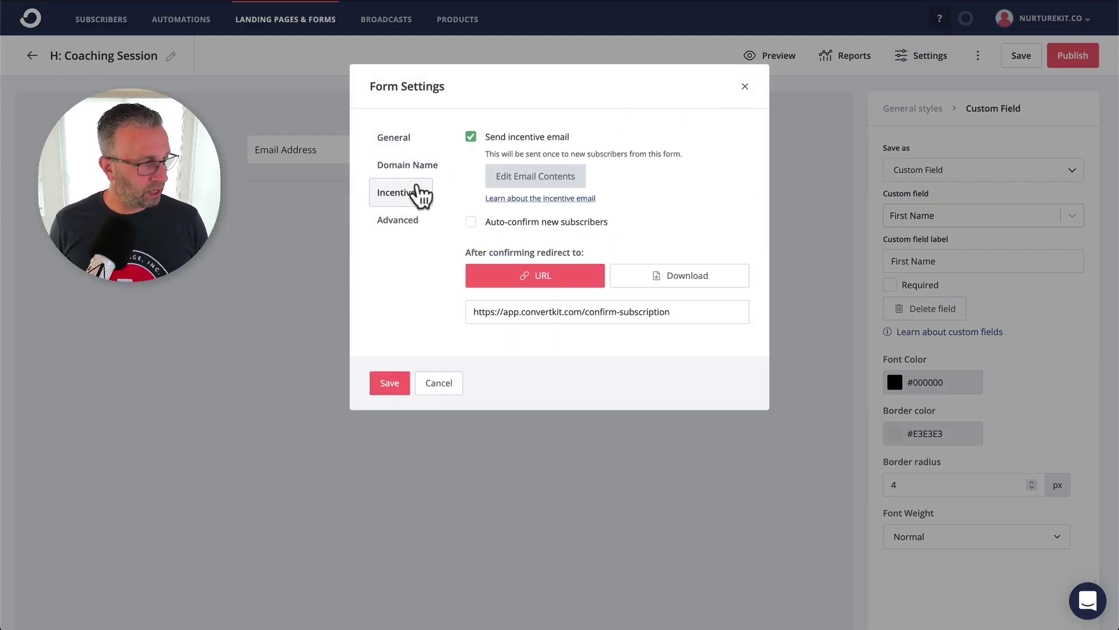
{"action": "left_click", "coordinate": [471, 137]}
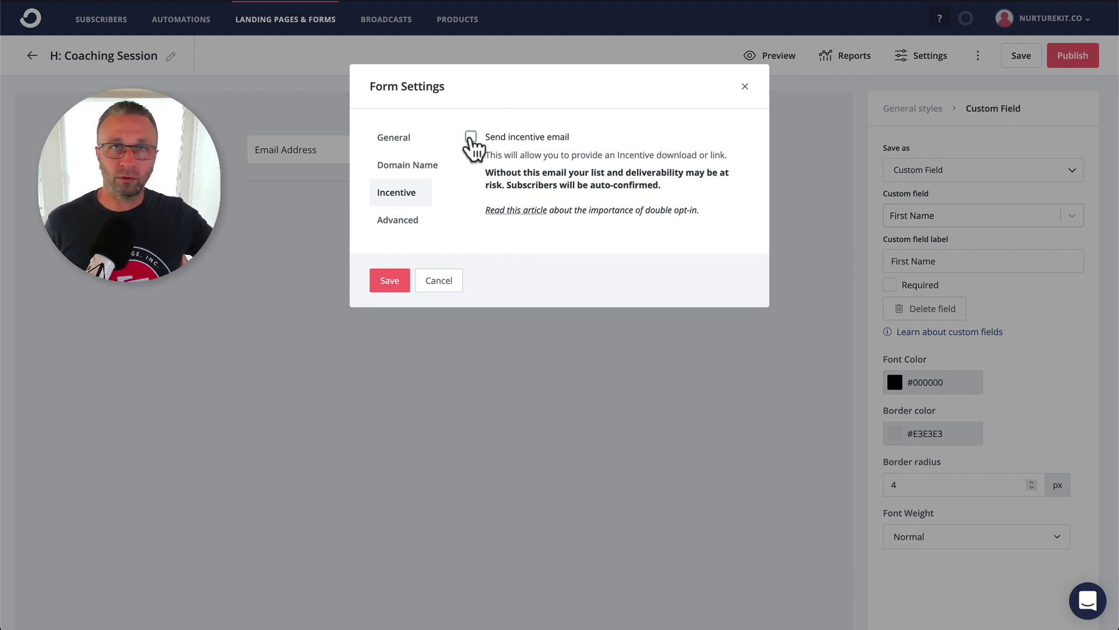
{"action": "left_click", "coordinate": [392, 283]}
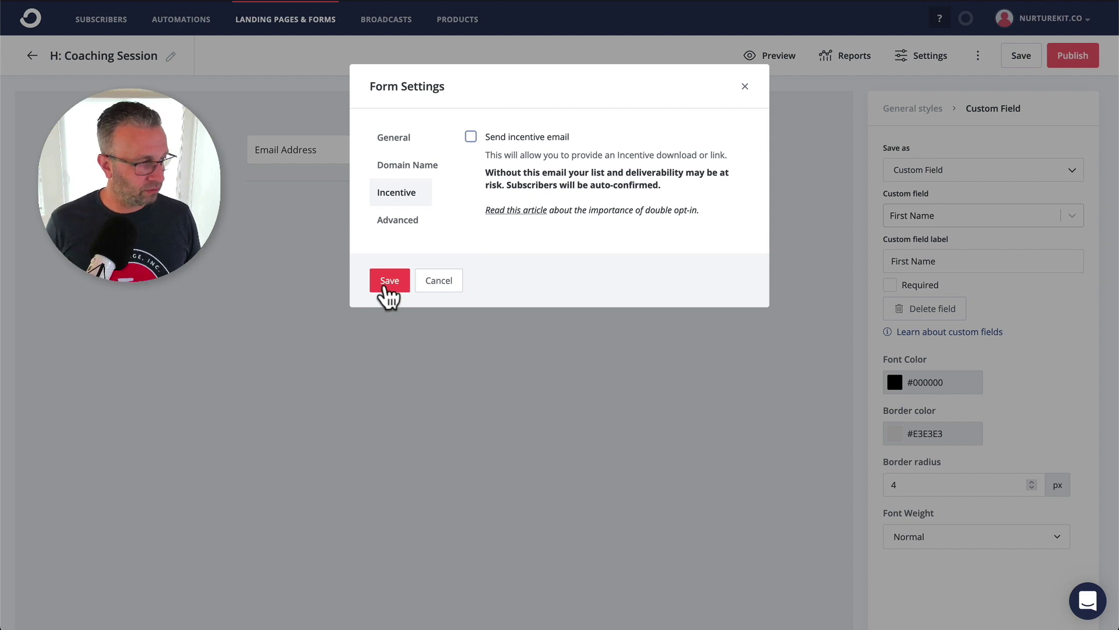
{"action": "left_click", "coordinate": [385, 287]}
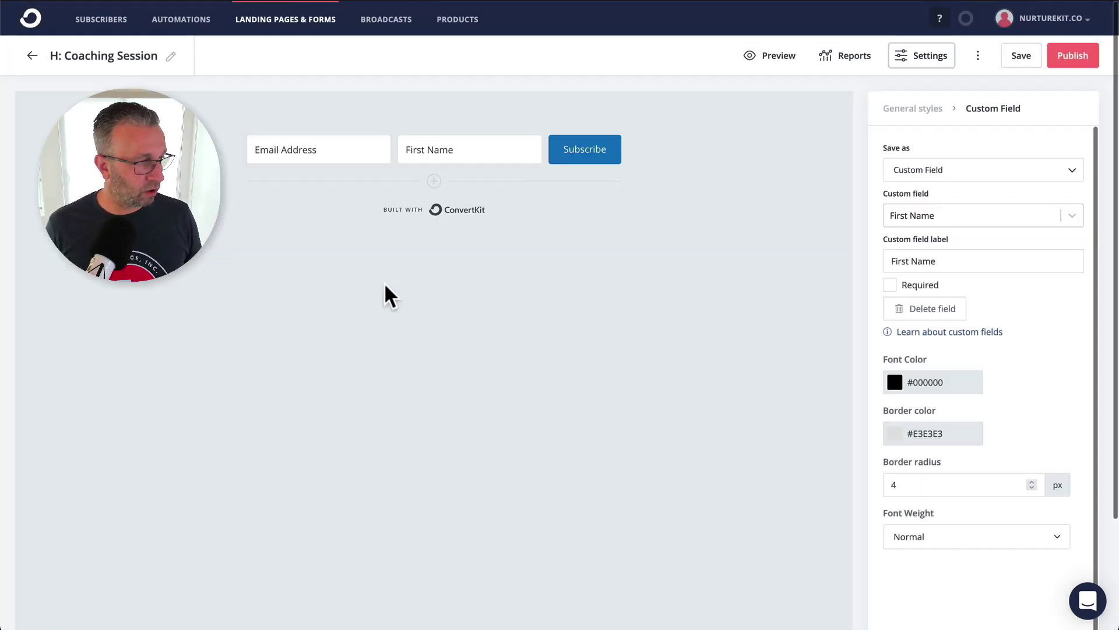
{"action": "left_click", "coordinate": [1016, 57]}
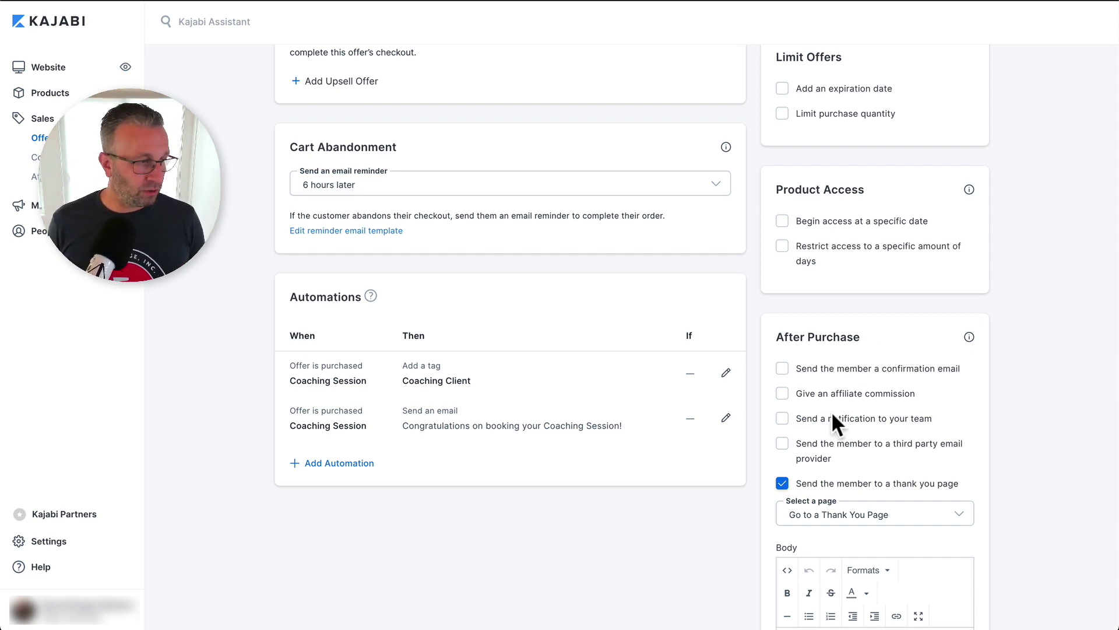
Step: Send Coaching Session buyers to a third-party email provider, choosing ConvertKit as the integration
{"action": "left_click", "coordinate": [783, 445]}
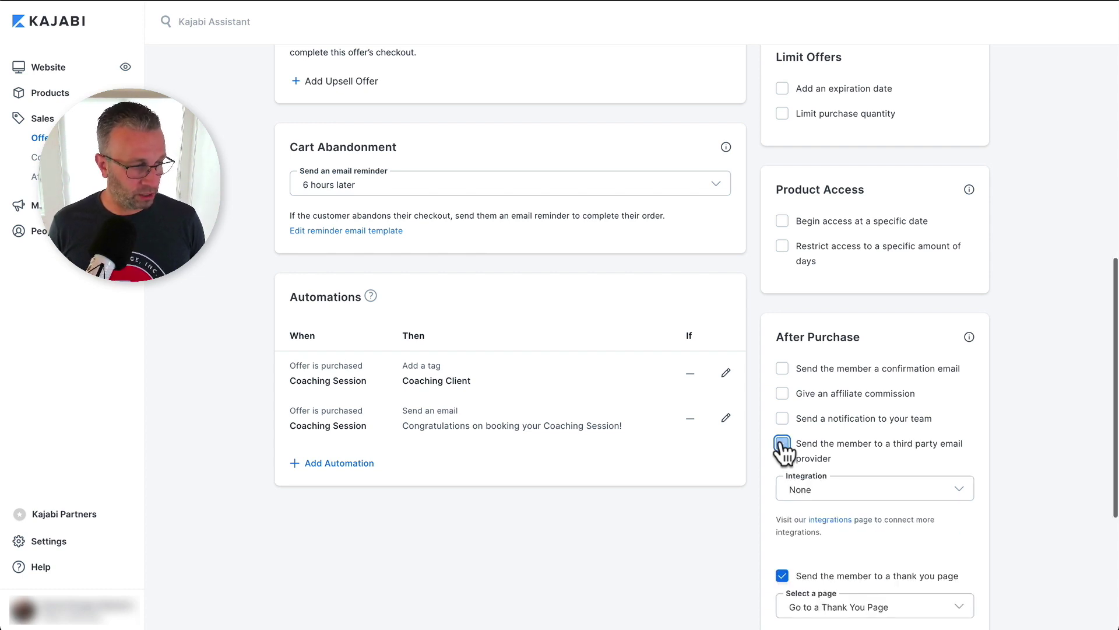
{"action": "left_click", "coordinate": [838, 485]}
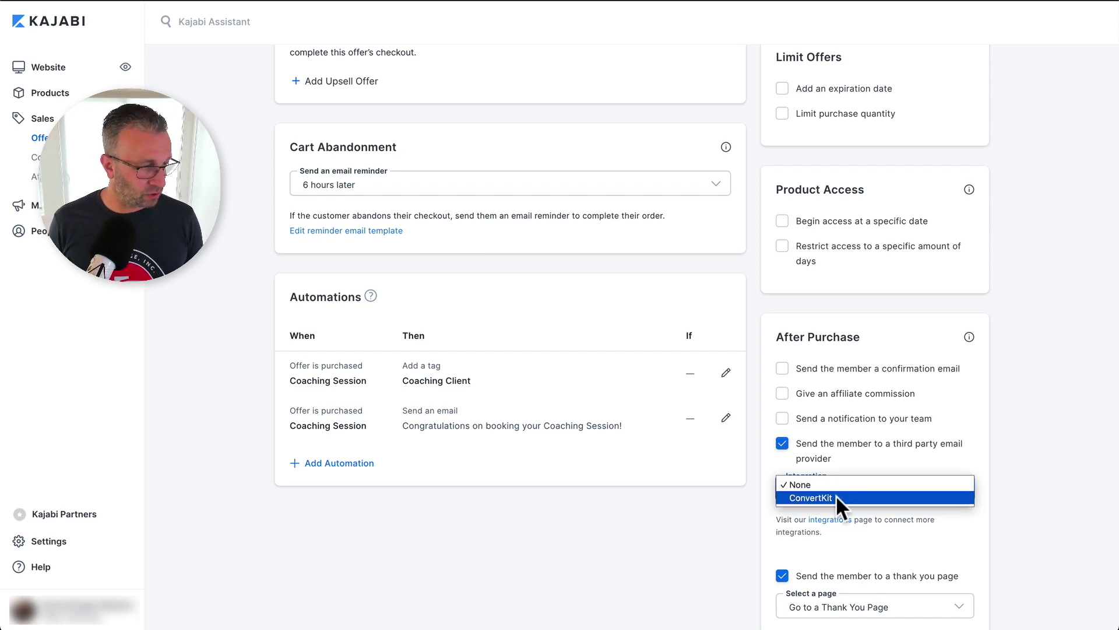
{"action": "left_click", "coordinate": [838, 496]}
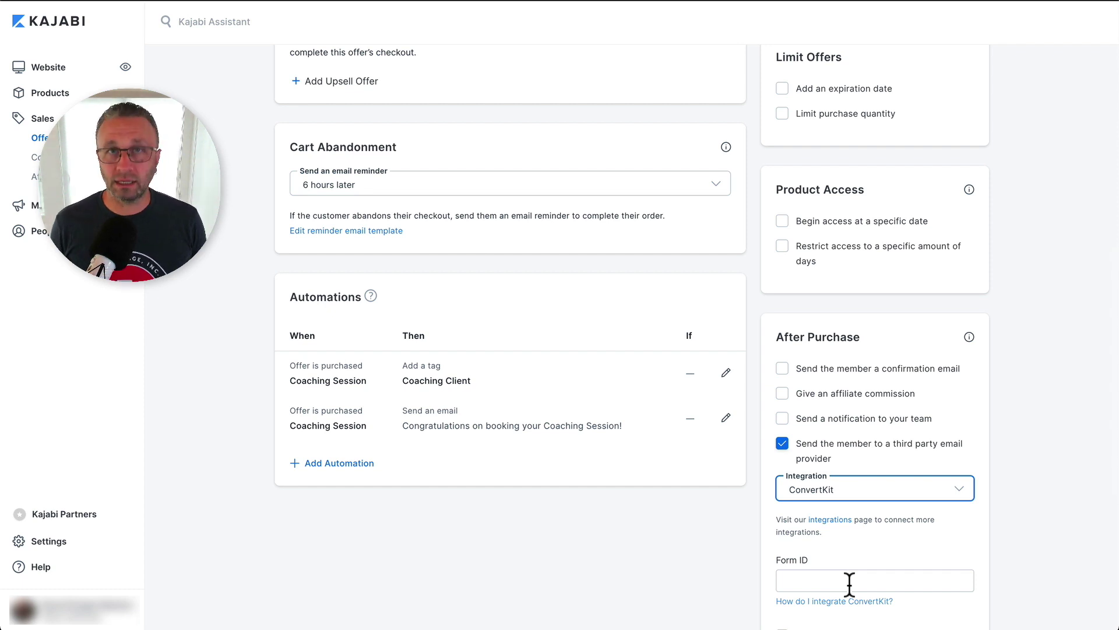
Step: Get the H: Coaching Session form ID 2589808 from the ConvertKit editor URL for Kajabi's Form ID field
{"action": "scroll", "coordinate": [850, 583], "scroll_direction": "down", "scroll_amount": 1}
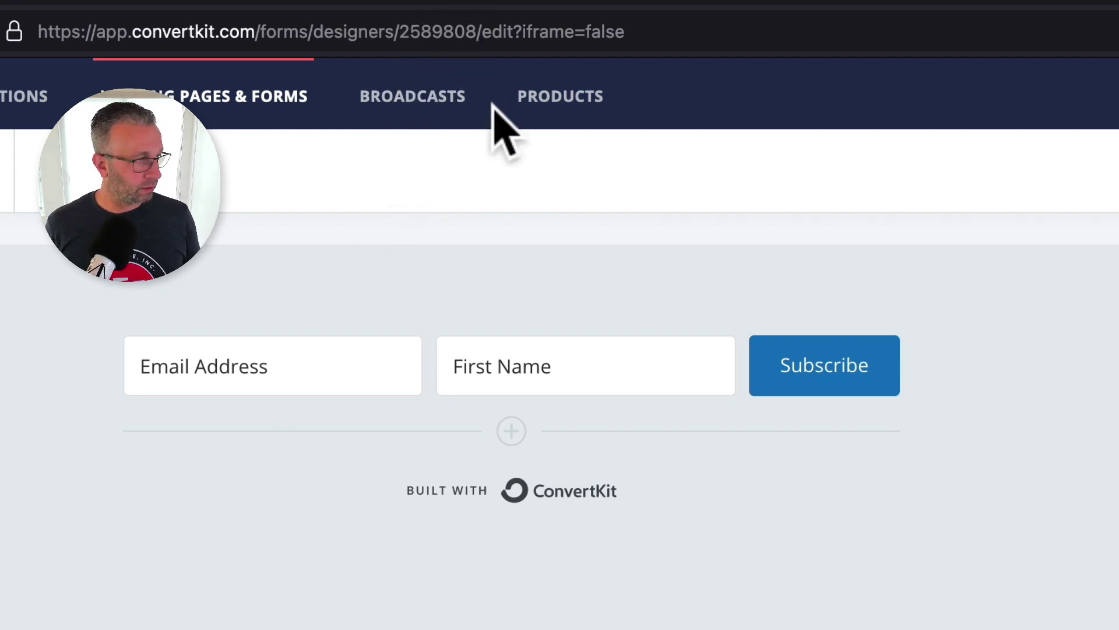
{"action": "mouse_move", "coordinate": [529, 387]}
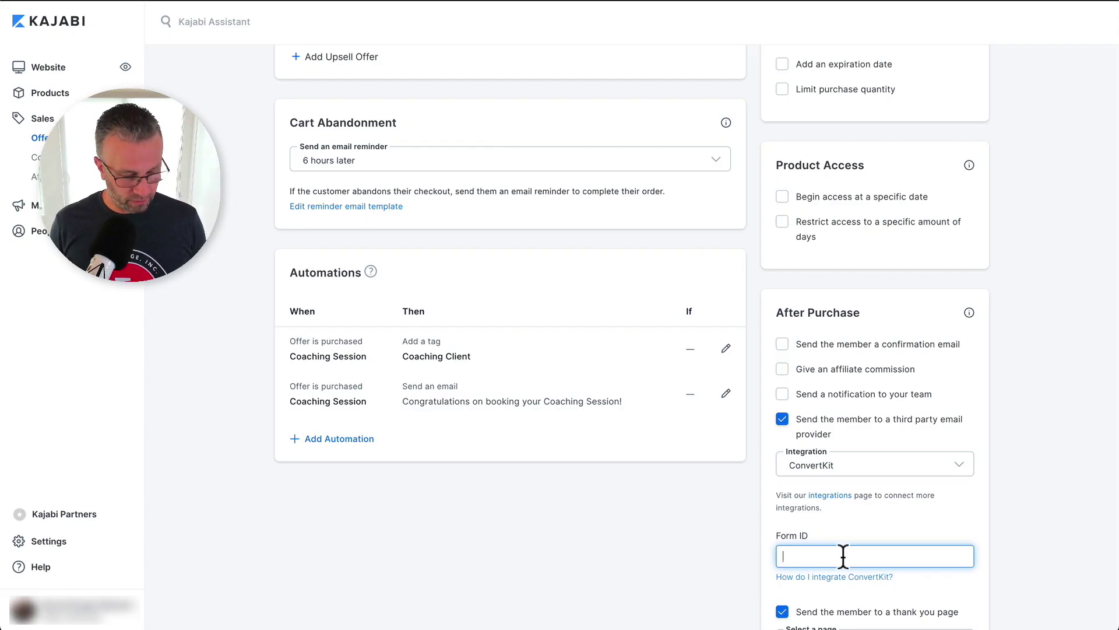
{"action": "left_click", "coordinate": [708, 564]}
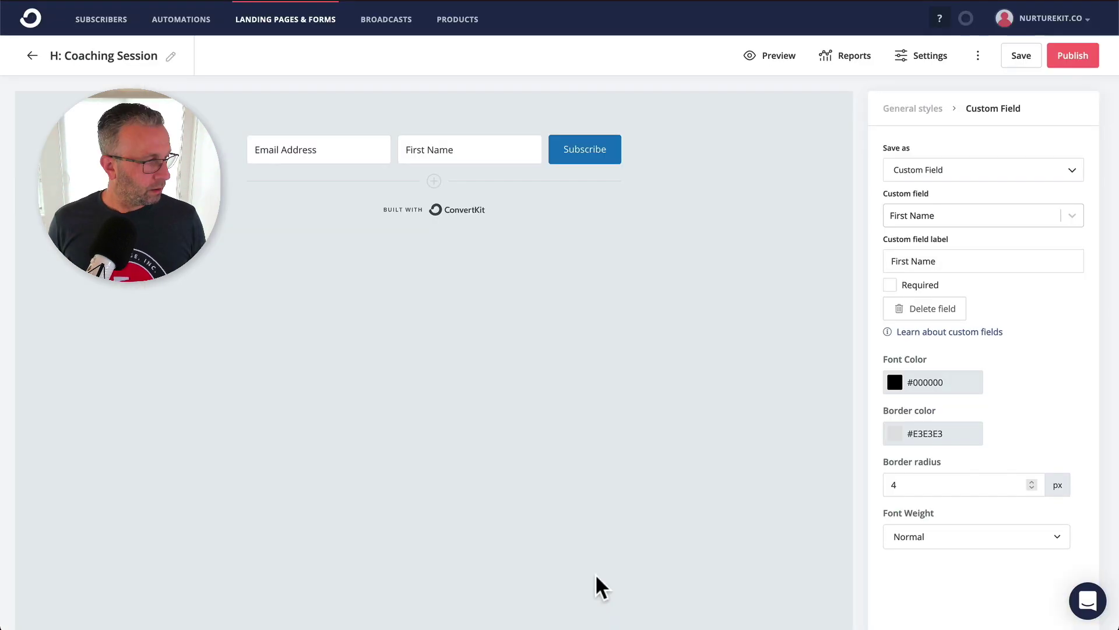
Step: Start a new automation rule triggered by subscribing to the H: Coaching Session form
{"action": "left_click", "coordinate": [194, 34]}
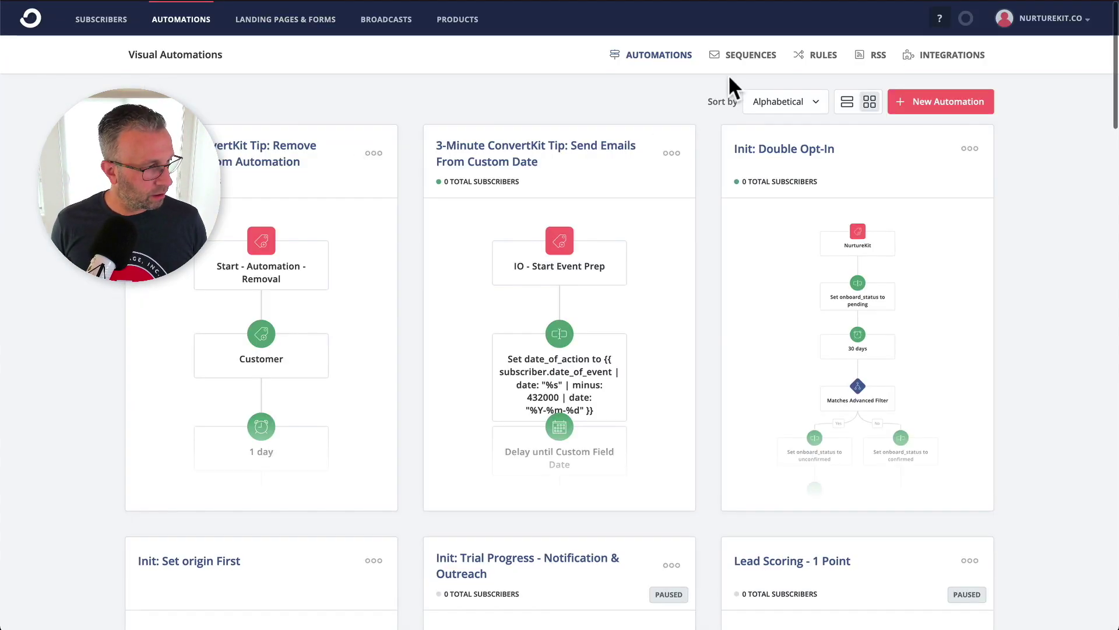
{"action": "left_click", "coordinate": [822, 58]}
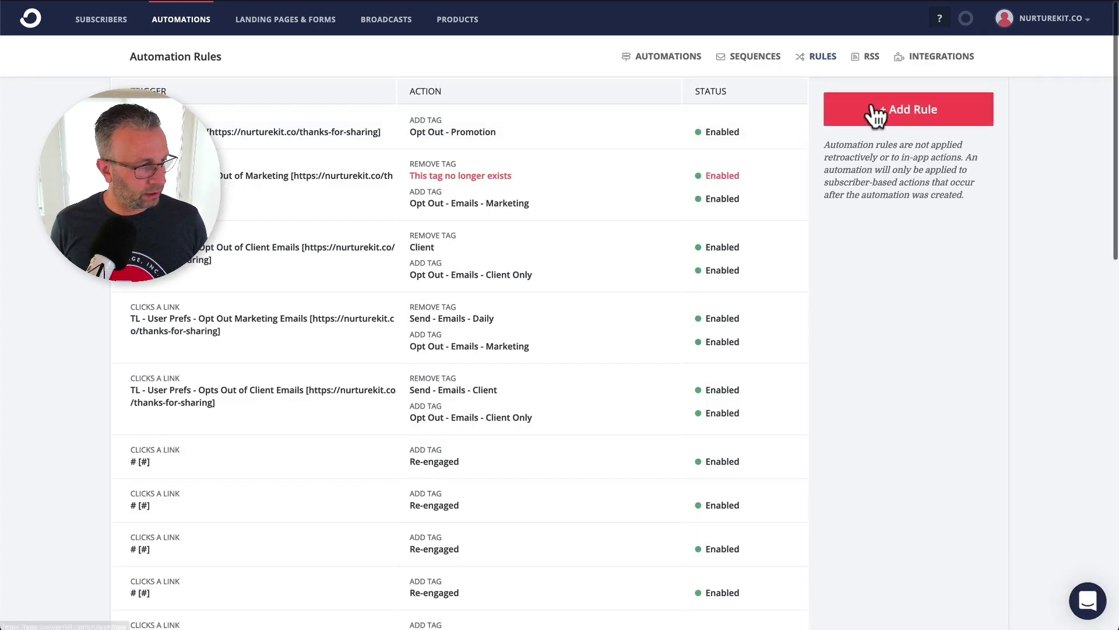
{"action": "left_click", "coordinate": [875, 111]}
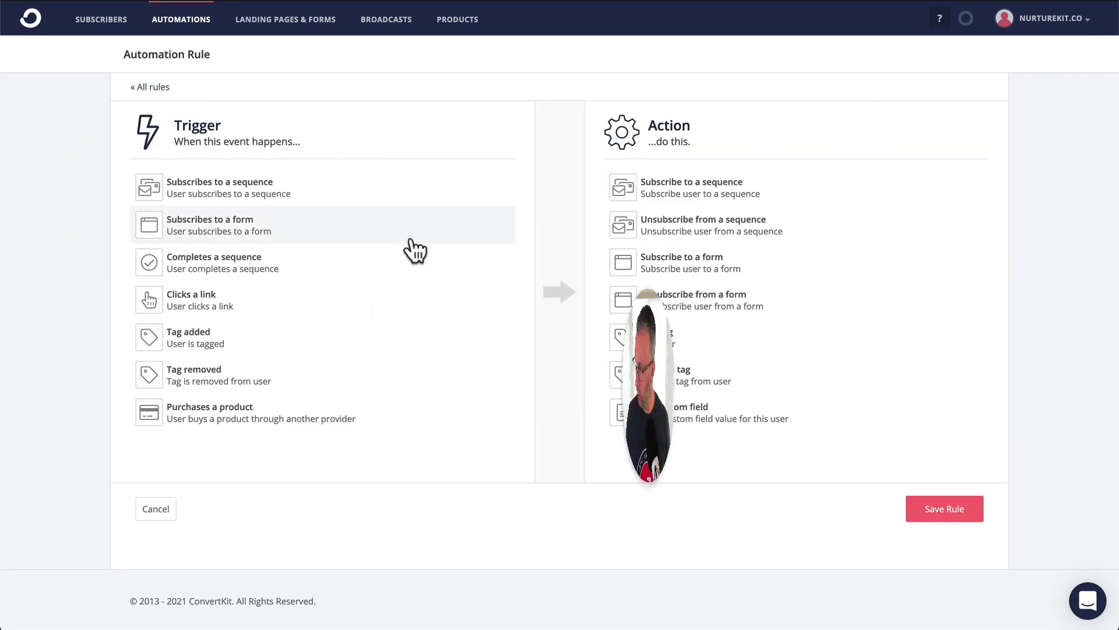
{"action": "left_click", "coordinate": [224, 225]}
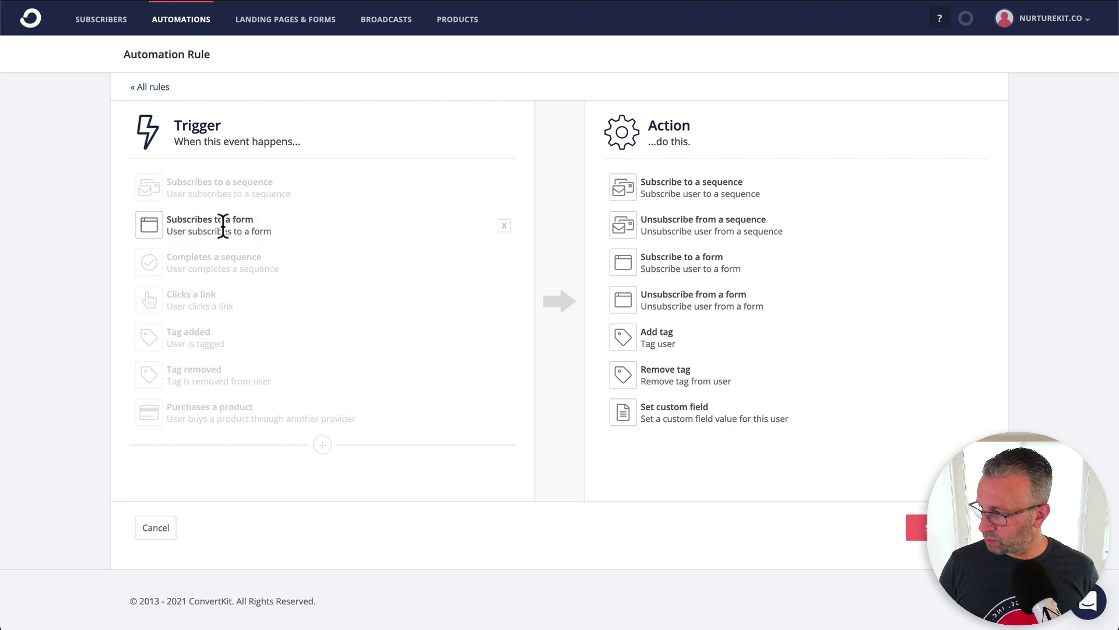
{"action": "left_click", "coordinate": [227, 237]}
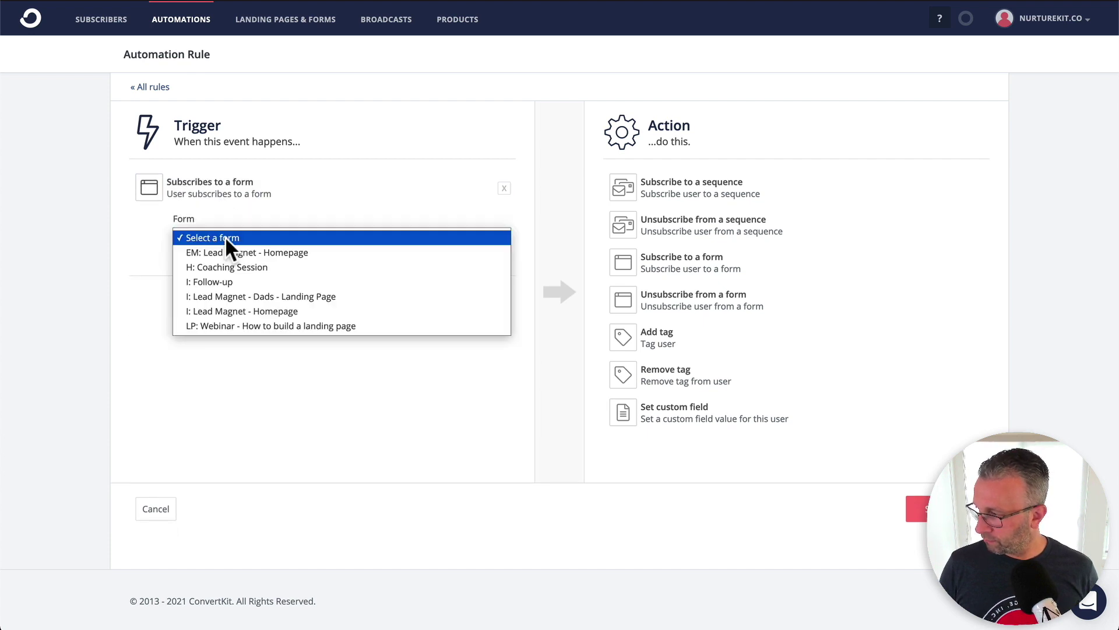
{"action": "left_click", "coordinate": [220, 268]}
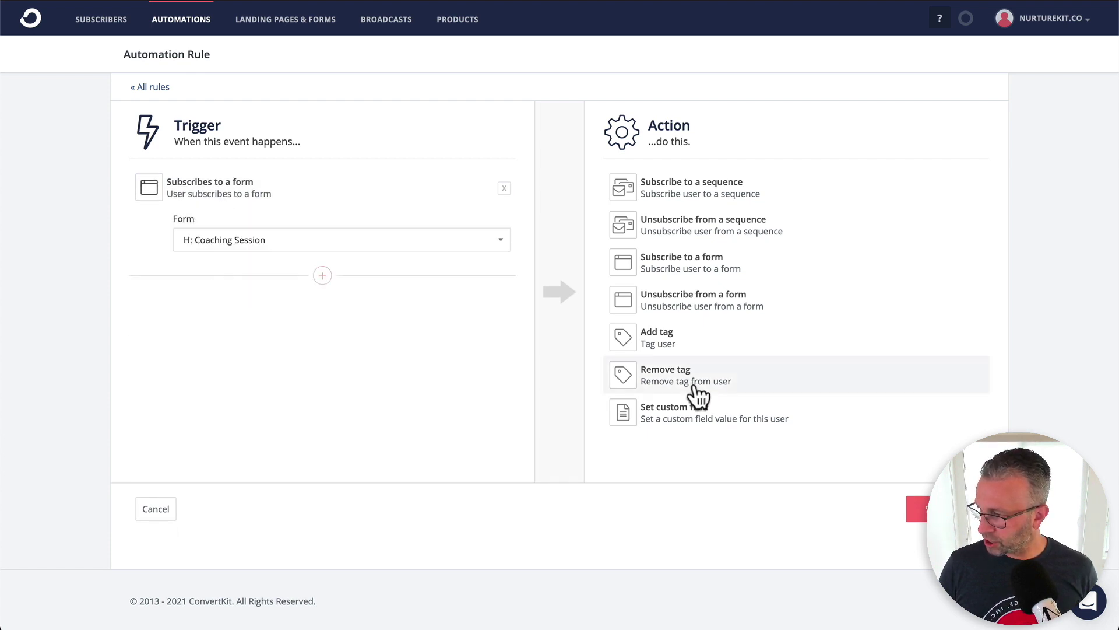
Step: Make the rule add a new tag 'Purchased - Coaching Session'
{"action": "left_click", "coordinate": [698, 340]}
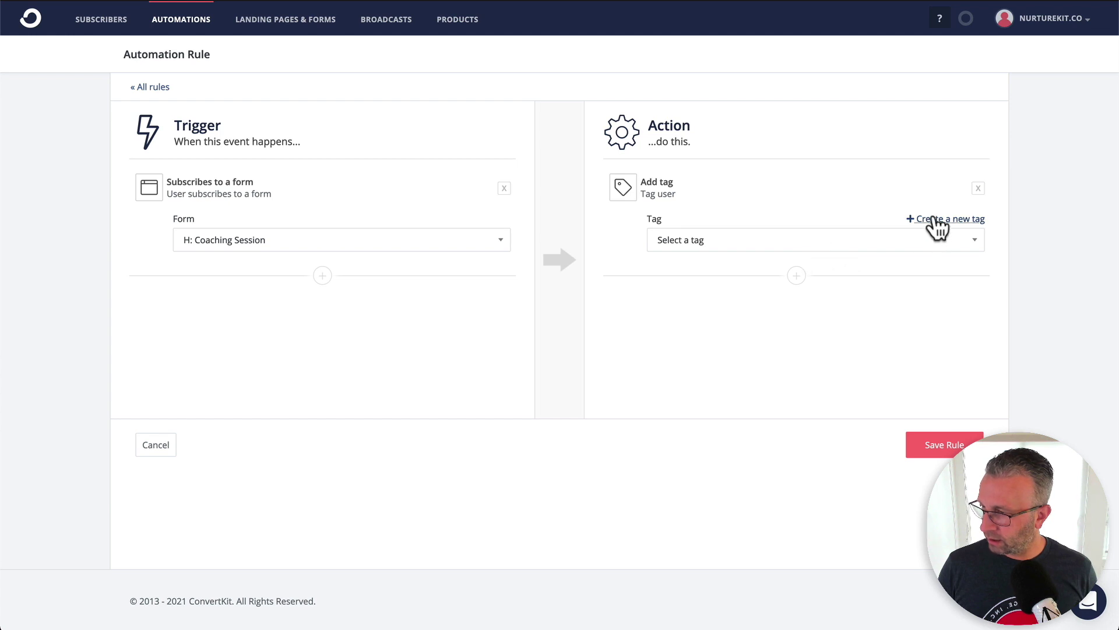
{"action": "left_click", "coordinate": [935, 220]}
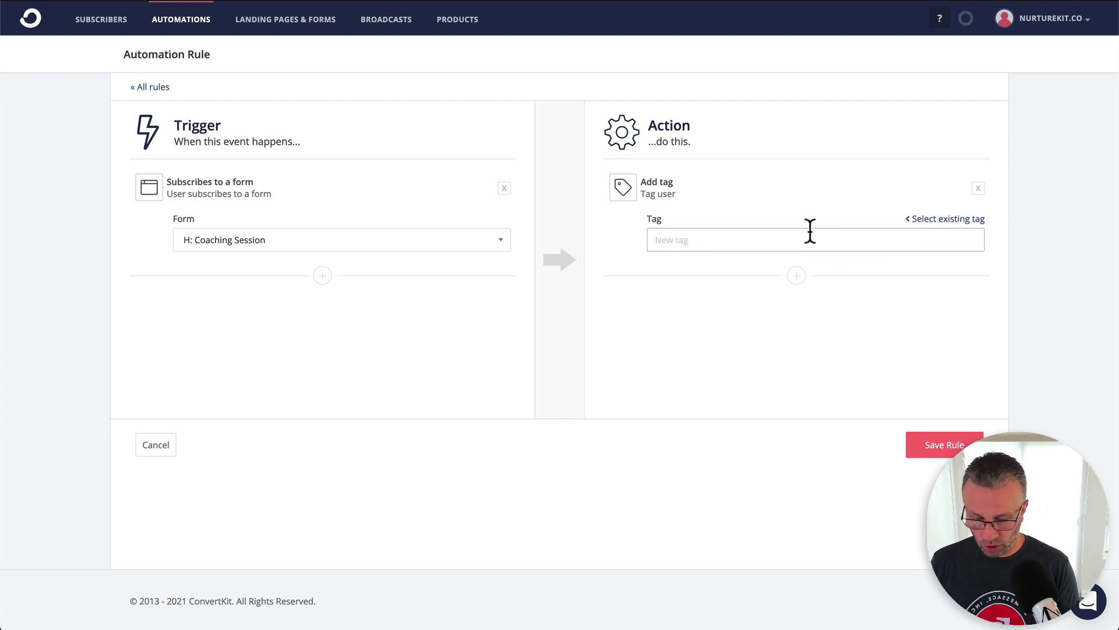
{"action": "type", "text": "Purchased -"}
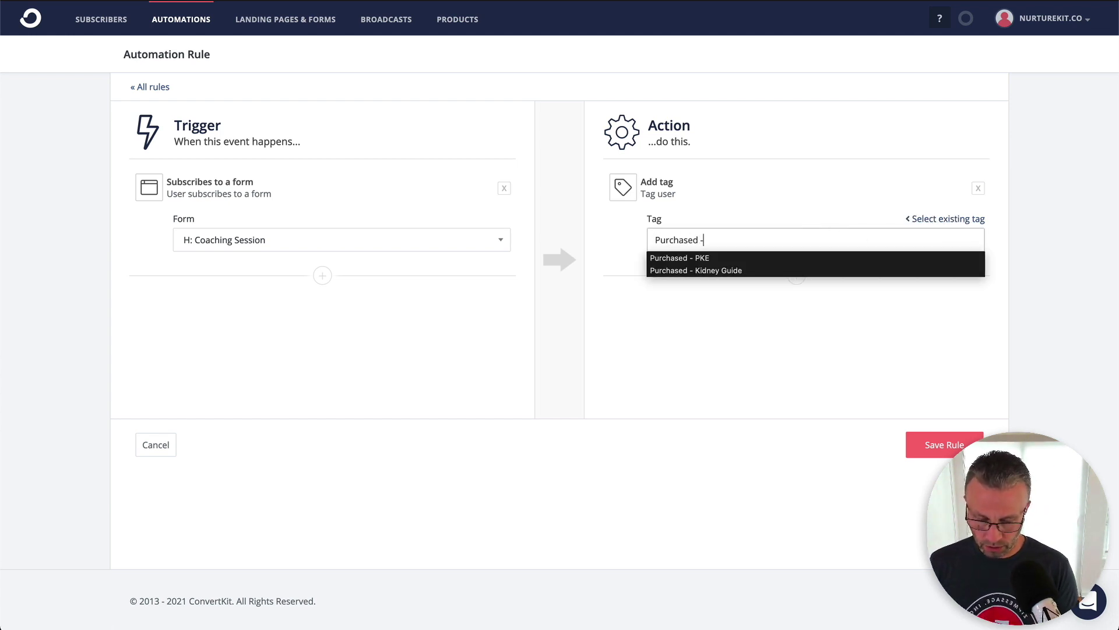
{"action": "type", "text": " Coaching Session"}
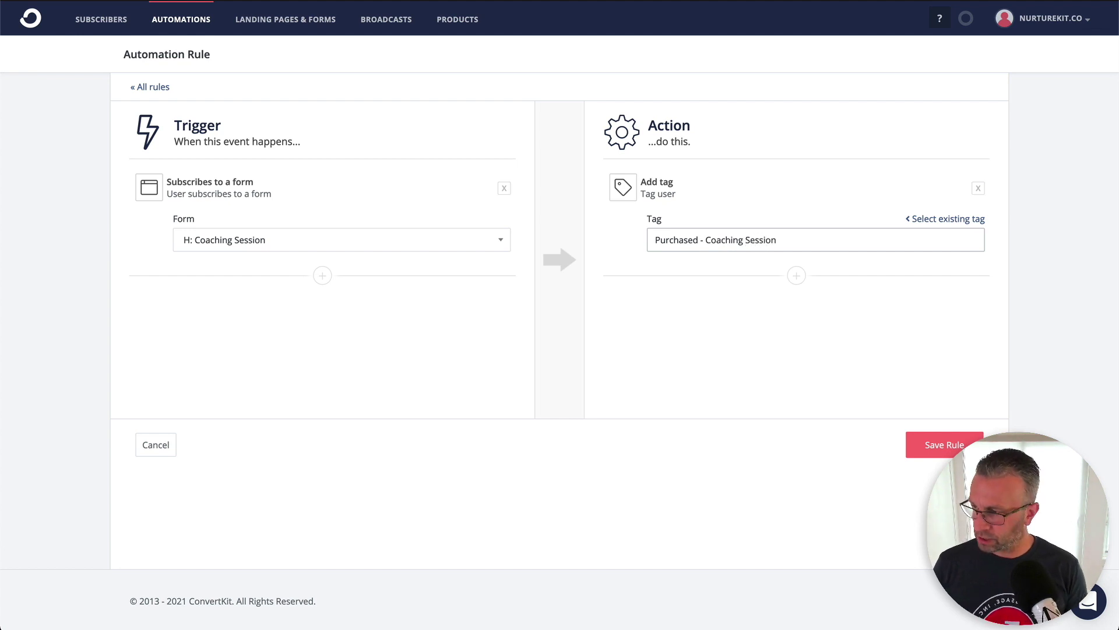
{"action": "left_click", "coordinate": [942, 446]}
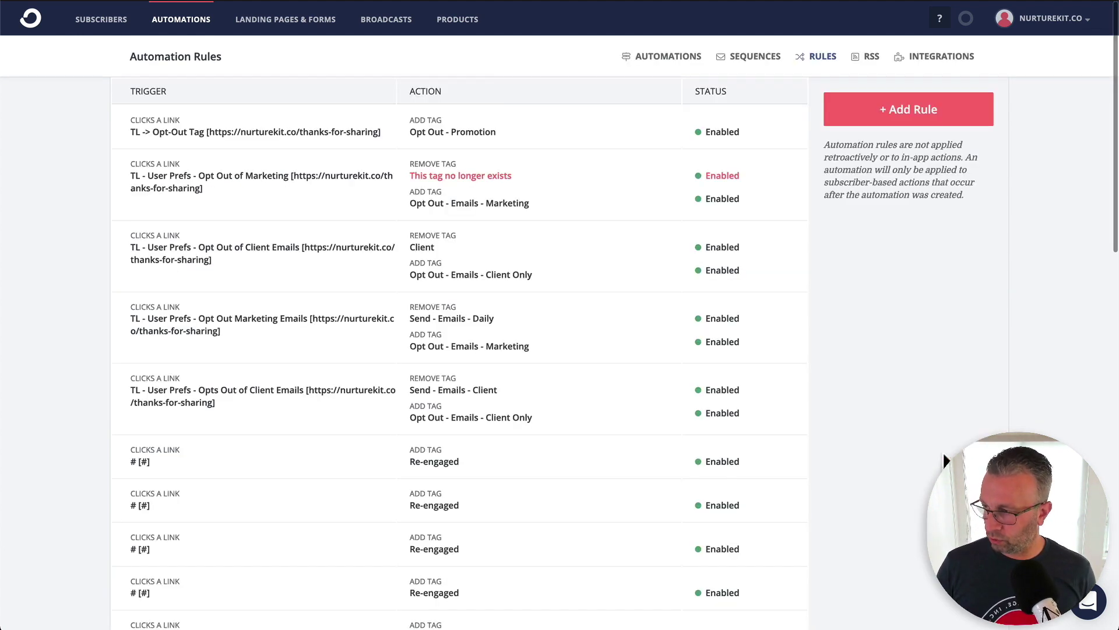